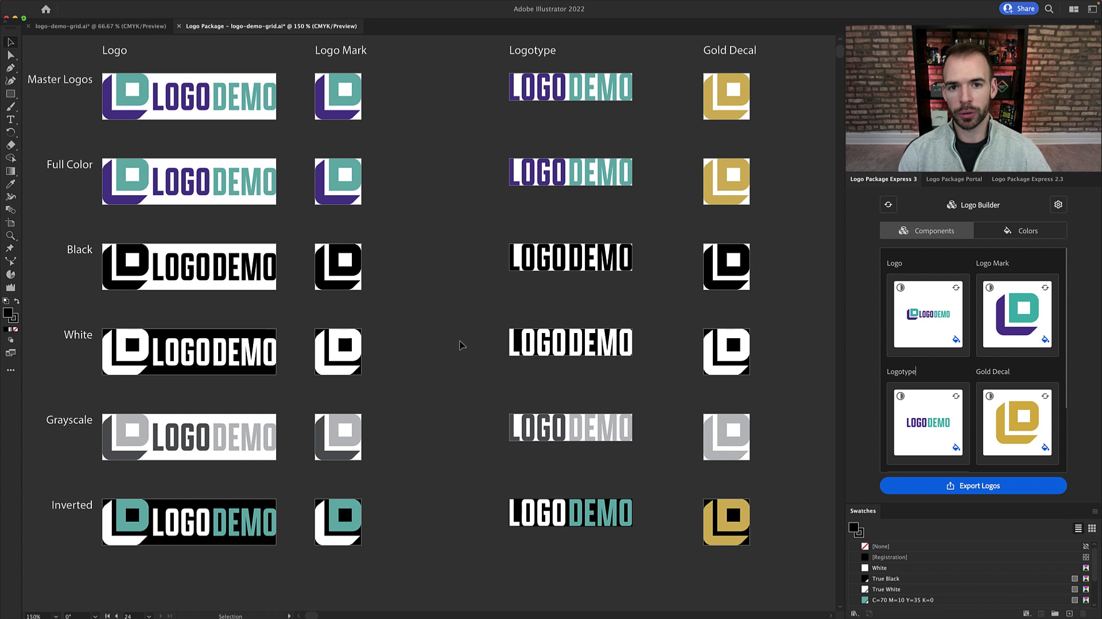
Exclude the Grayscale and Inverted schemes from the package and remember the colour scheme settings.
left_click_drag(87, 232, 775, 301)
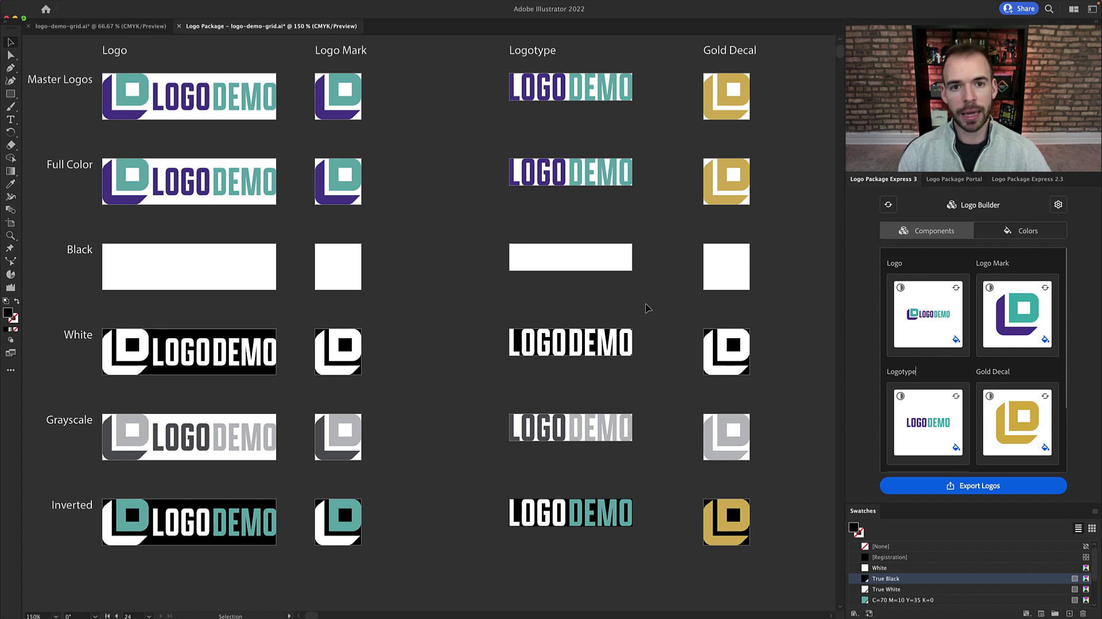
key("a")
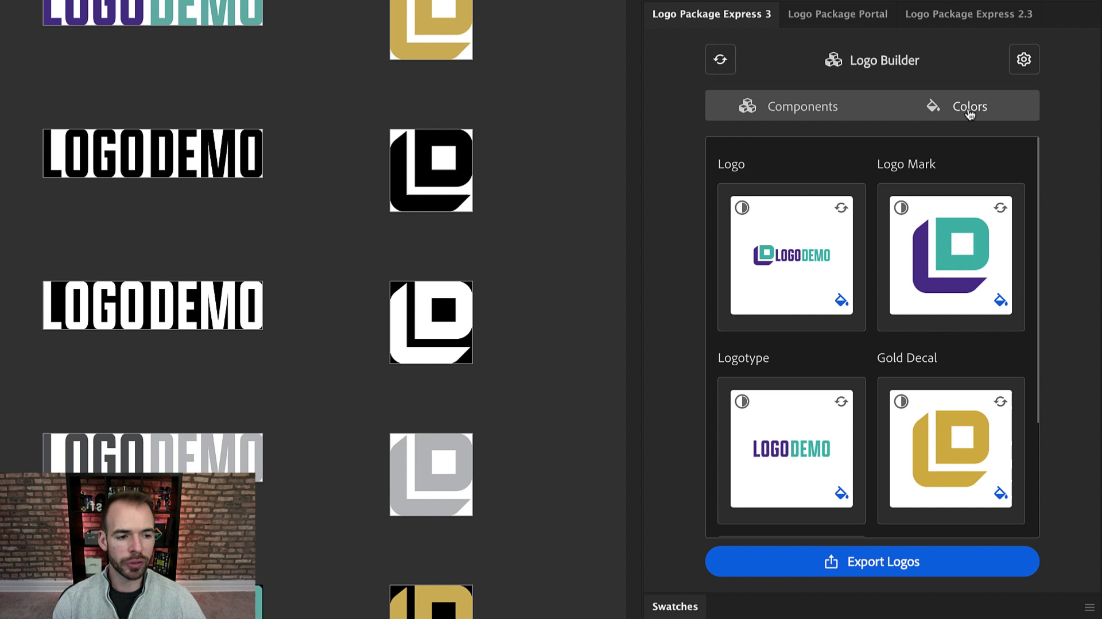
left_click(970, 113)
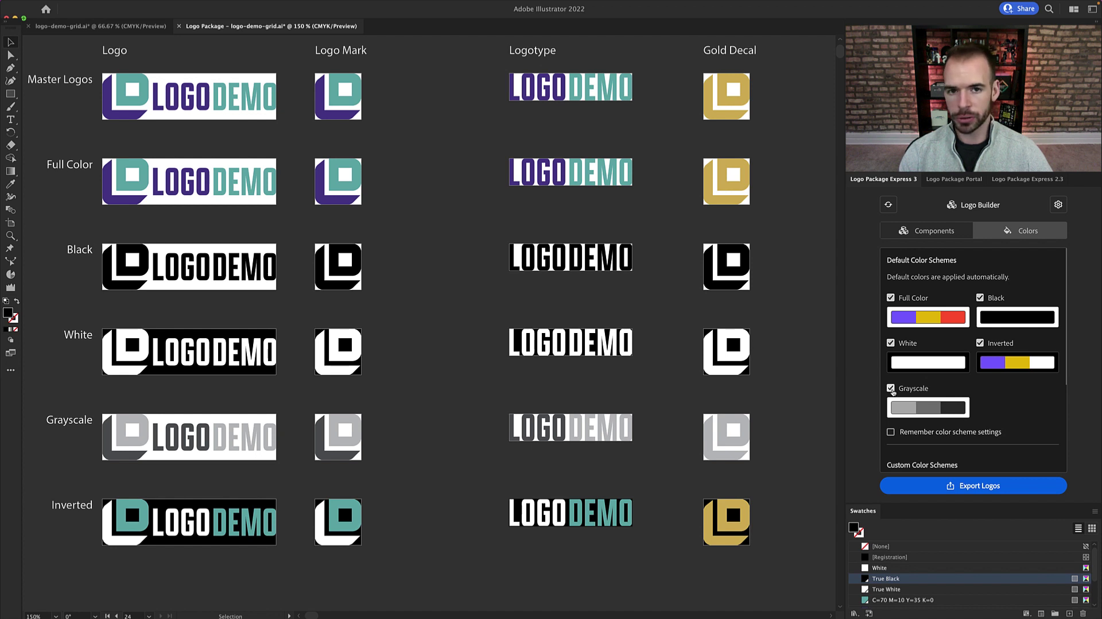
left_click(894, 390)
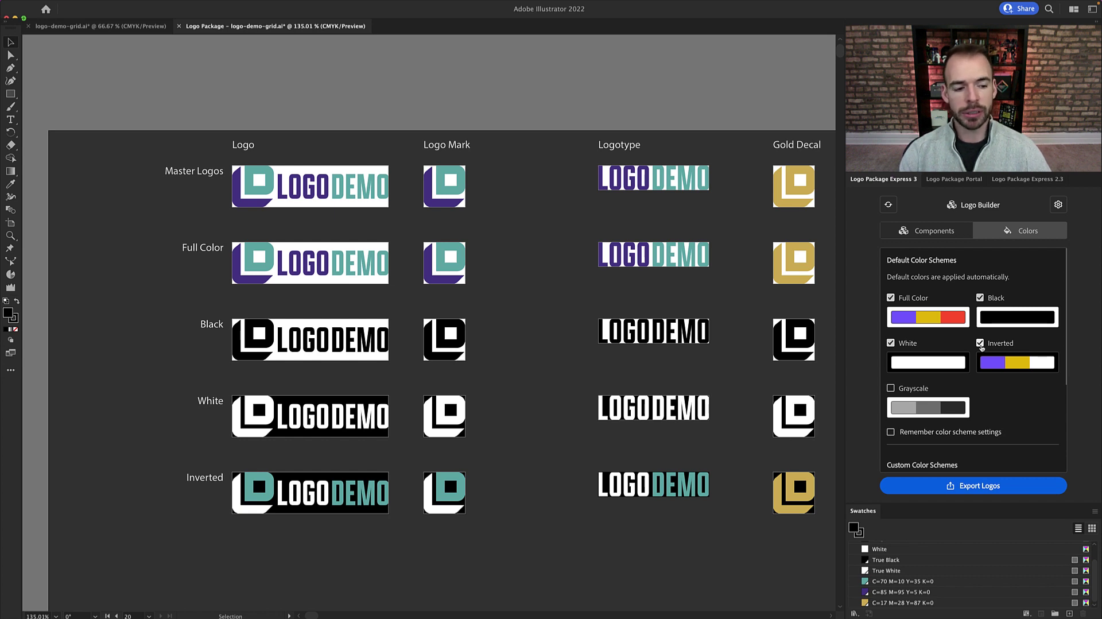
left_click(981, 344)
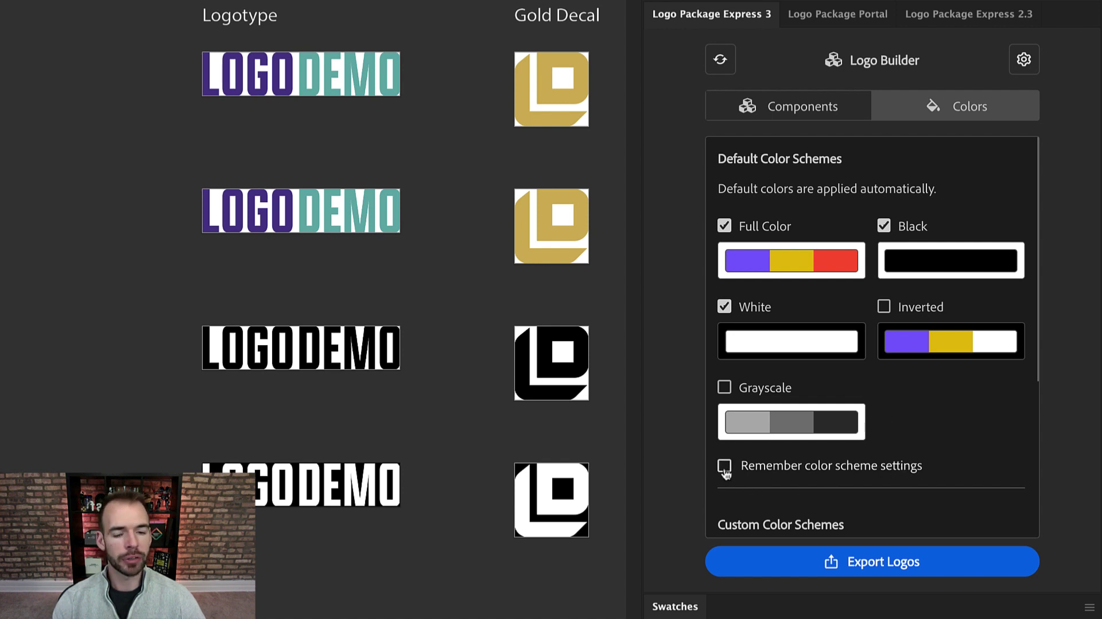
left_click(726, 466)
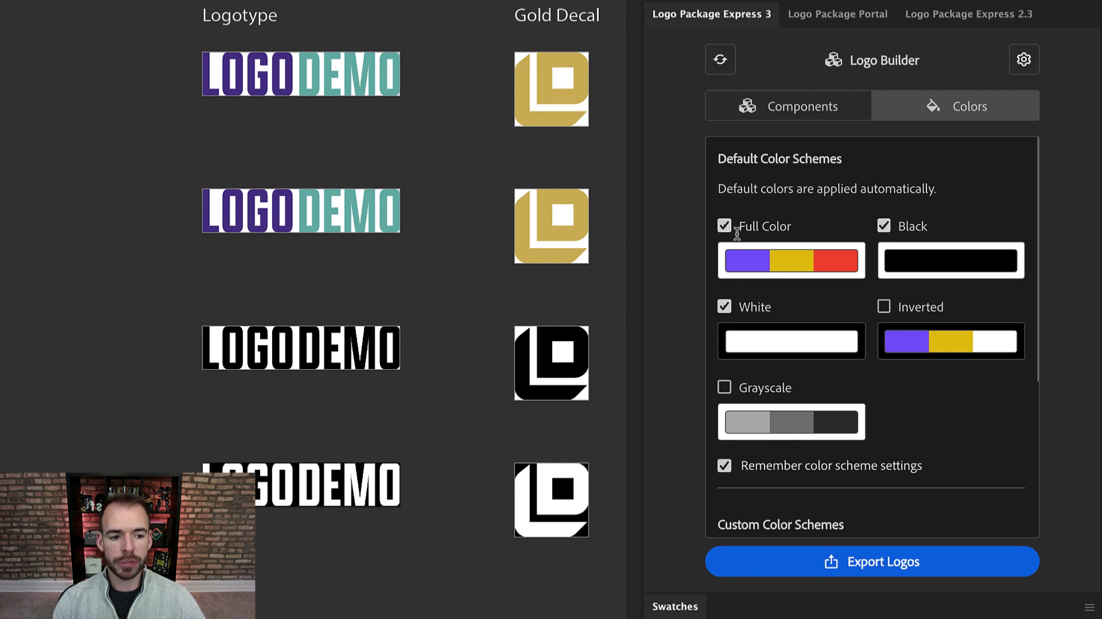
Rename the Full Color scheme to 'Color' and the Inverted scheme to 'Negative'.
triple_click(769, 225)
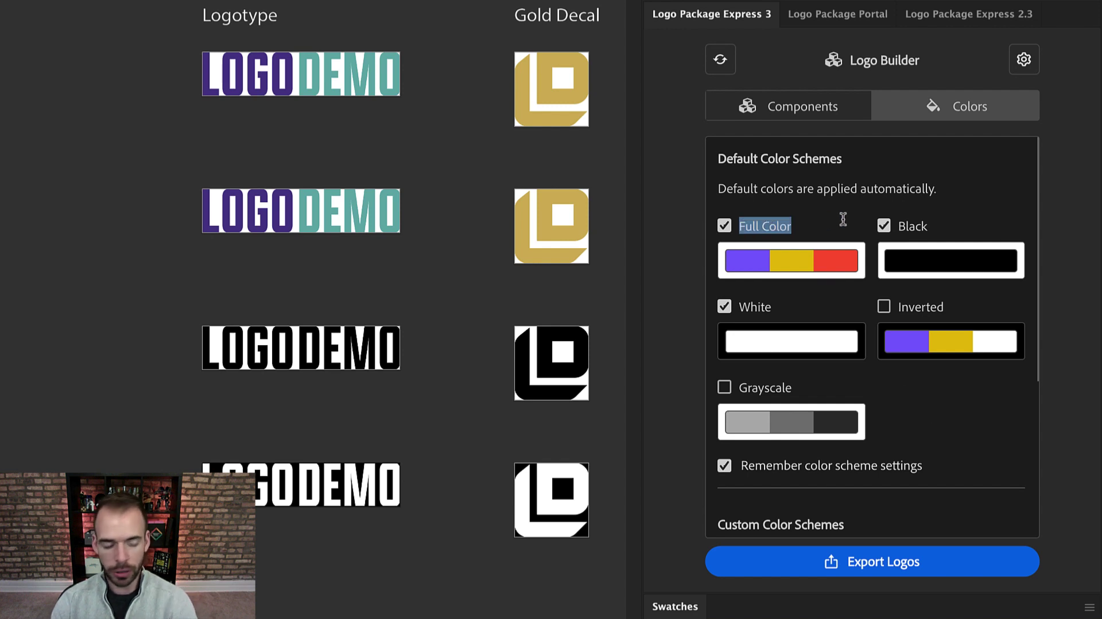
type("col")
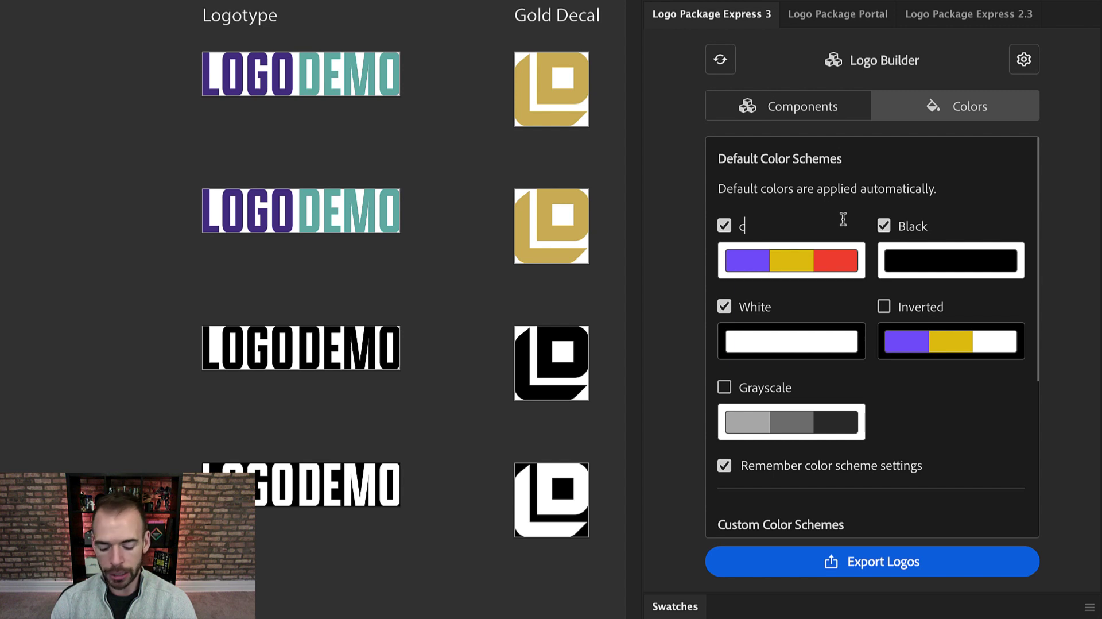
key("BackSpace")
type("Color")
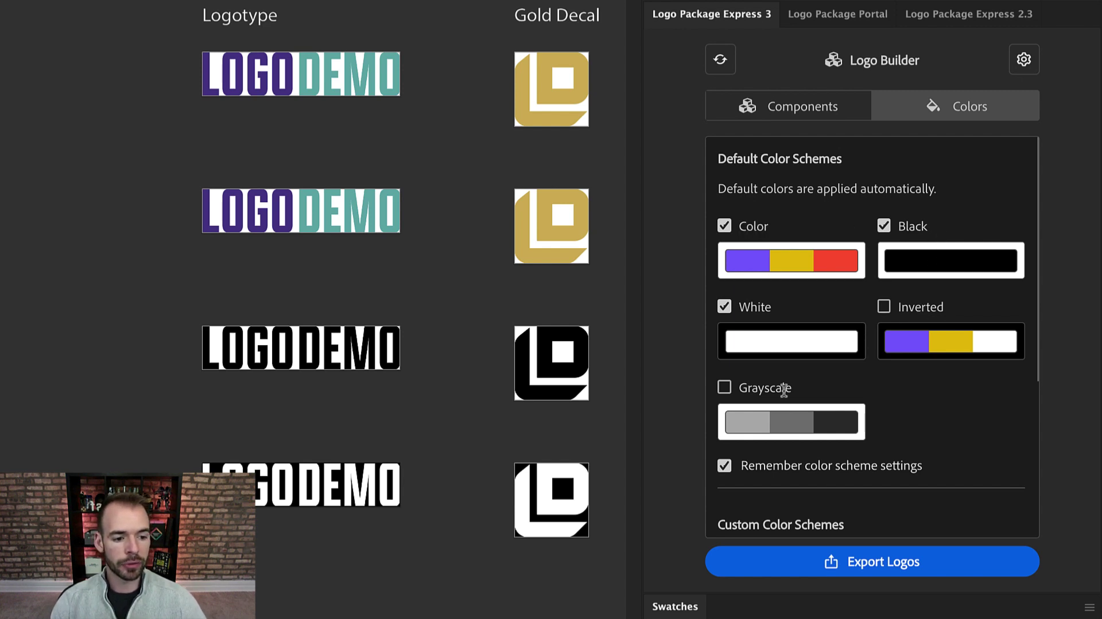
double_click(921, 305)
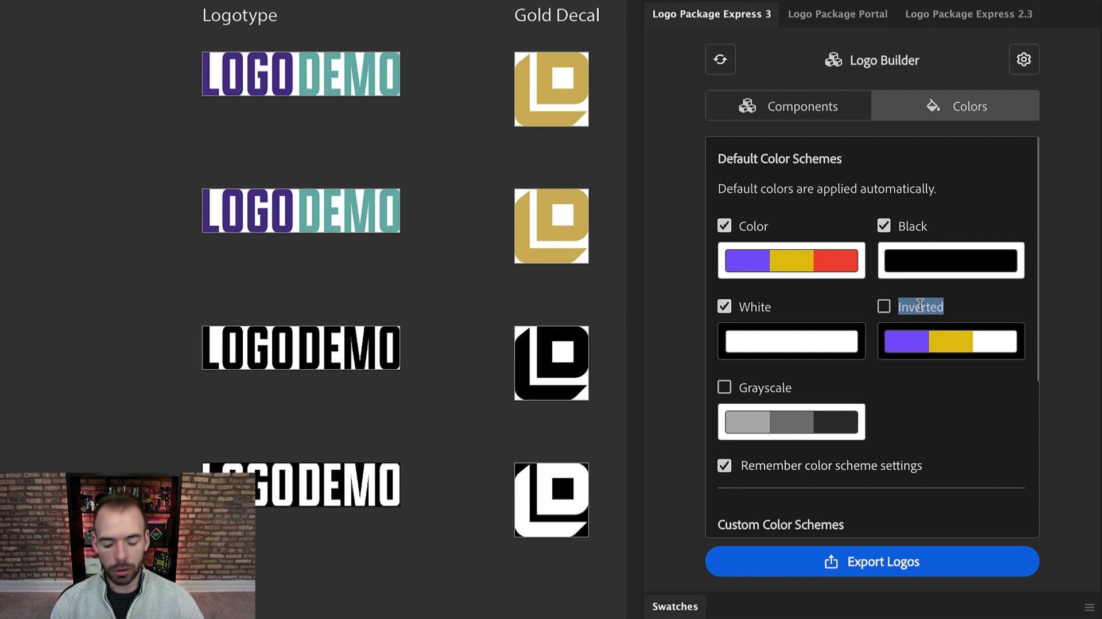
type("Negative")
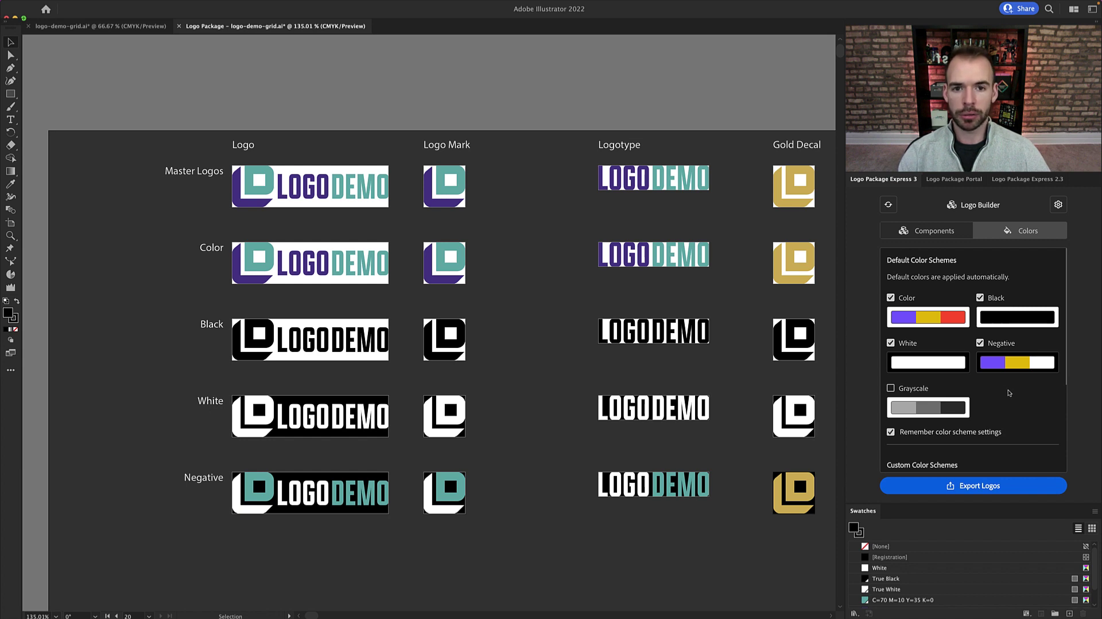
Return to the Components list showing Logo, Logo Mark, Logotype and Gold Decal.
left_click(939, 234)
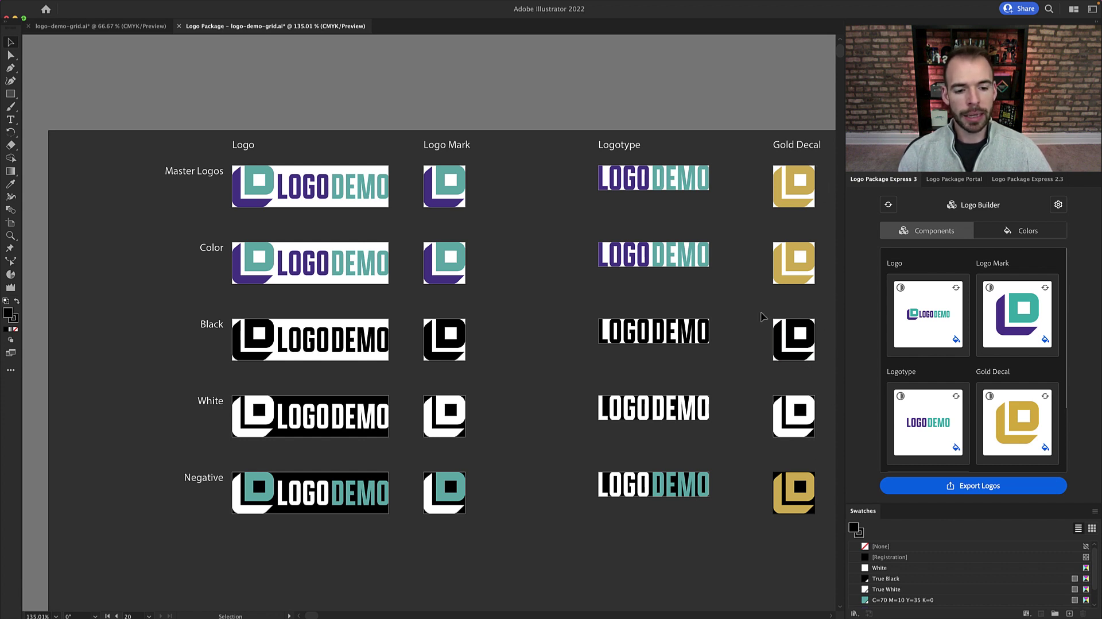
Delete the Gold Decal's Black, White and Negative variants and disable its recoloring.
mouse_move(760, 313)
left_mouse_down()
mouse_move(776, 331)
mouse_move(833, 529)
left_mouse_up()
key("Delete")
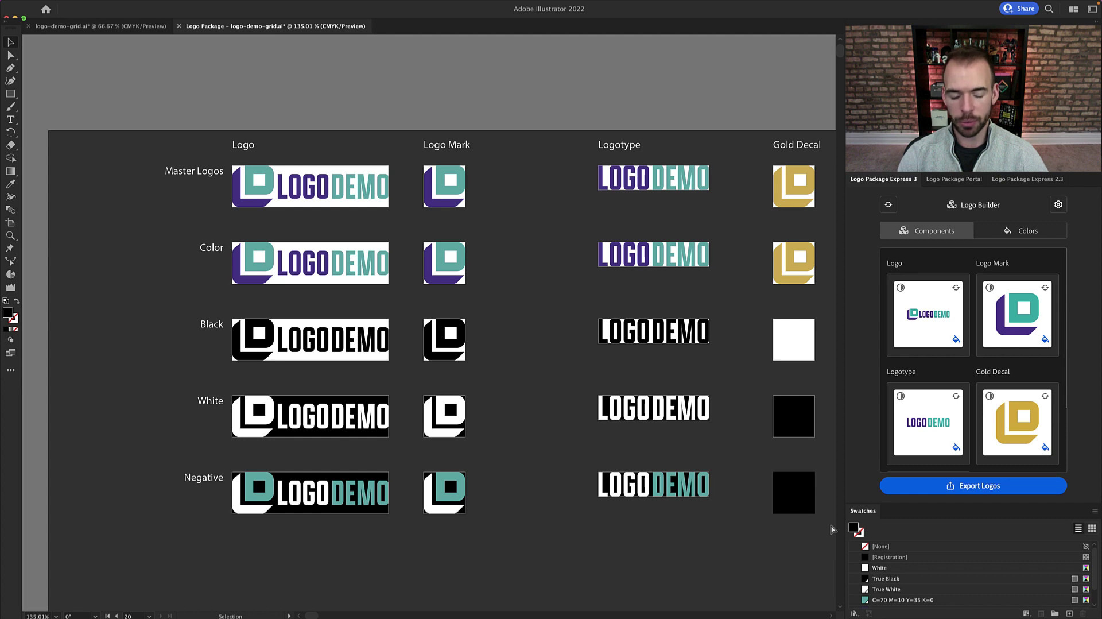
left_click(827, 491)
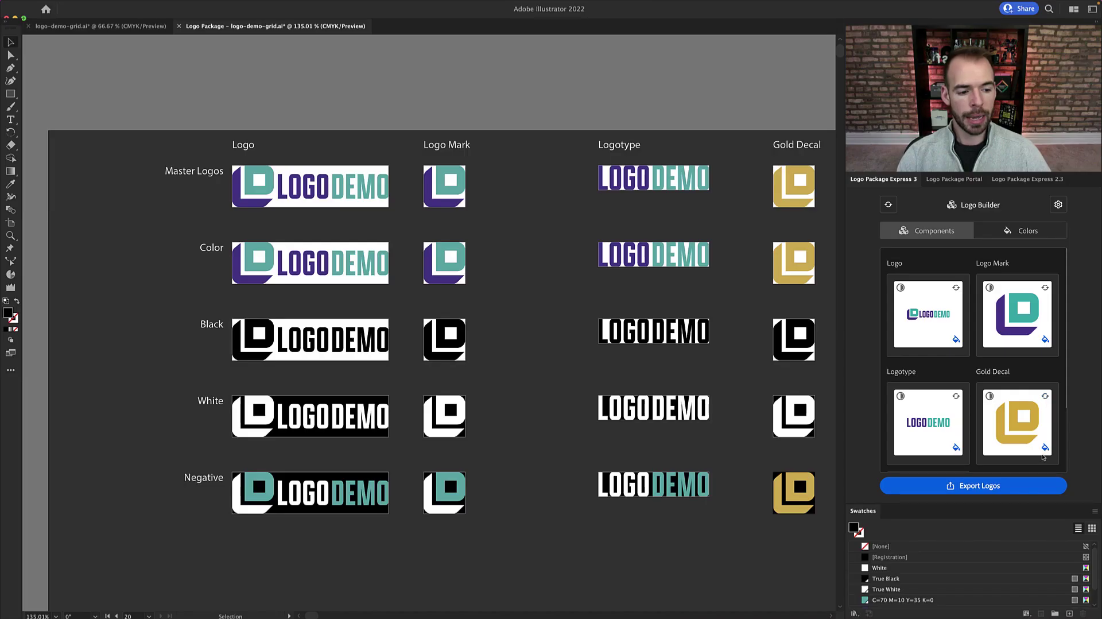
left_click(1046, 449)
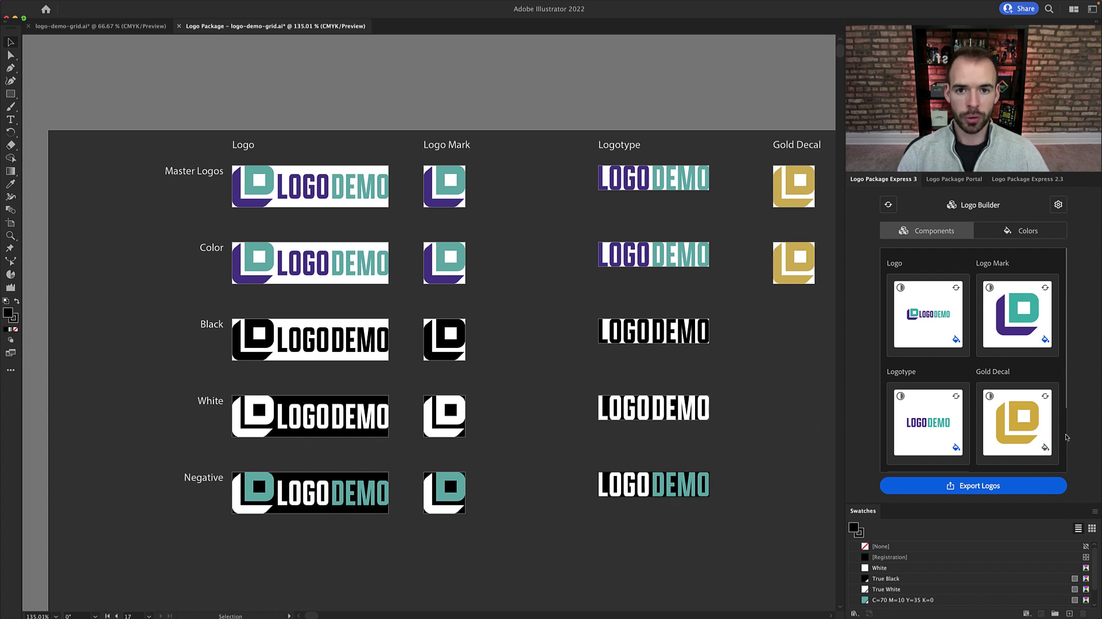
Create a custom Color 1 scheme using the teal C=70 M=10 Y=35 K=0 swatch.
left_click(1028, 231)
scroll(992, 402, "down", 3)
left_click(991, 409)
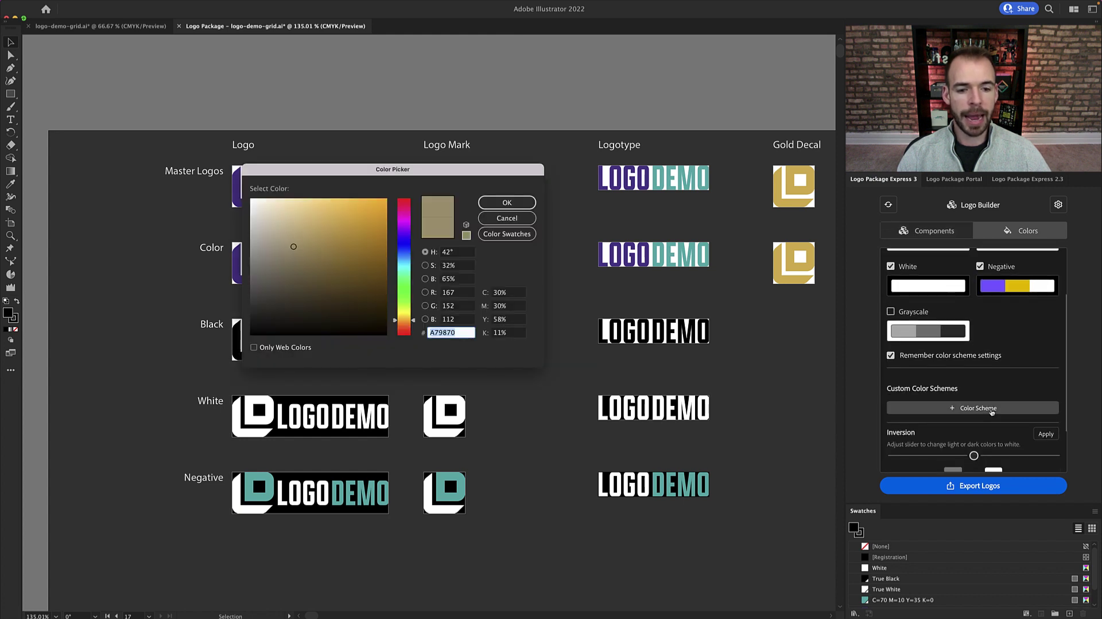
left_click(507, 234)
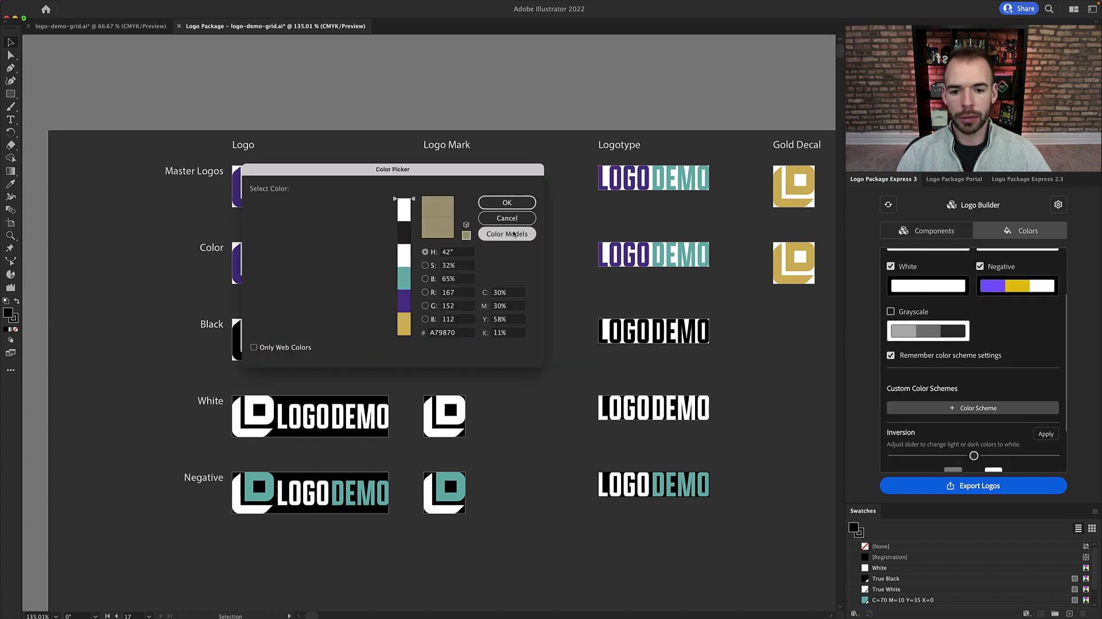
left_click(278, 242)
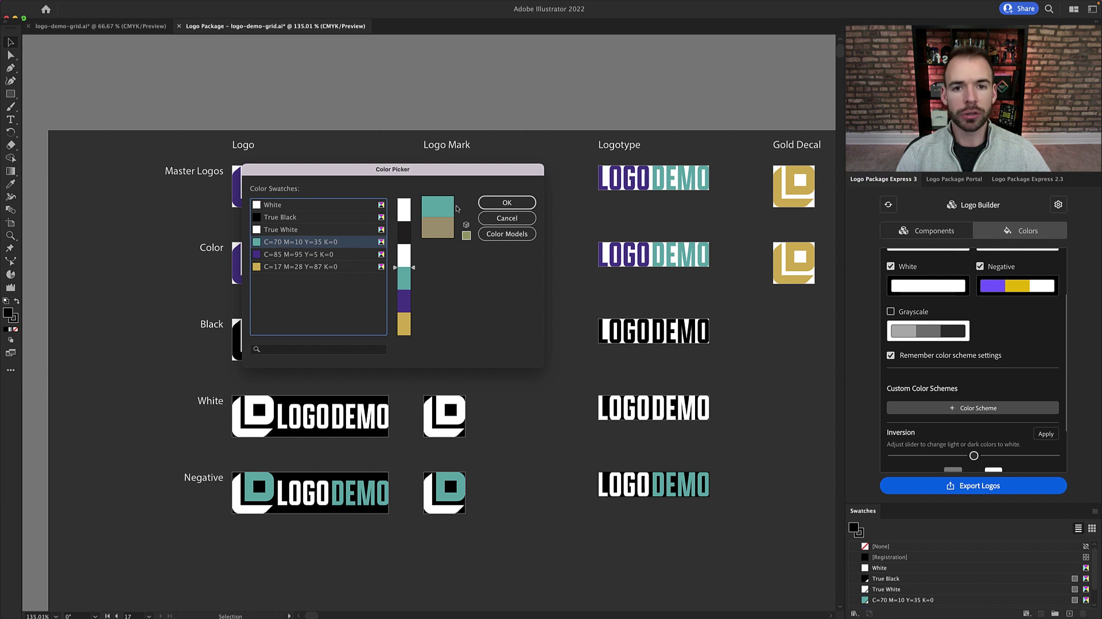
left_click(498, 203)
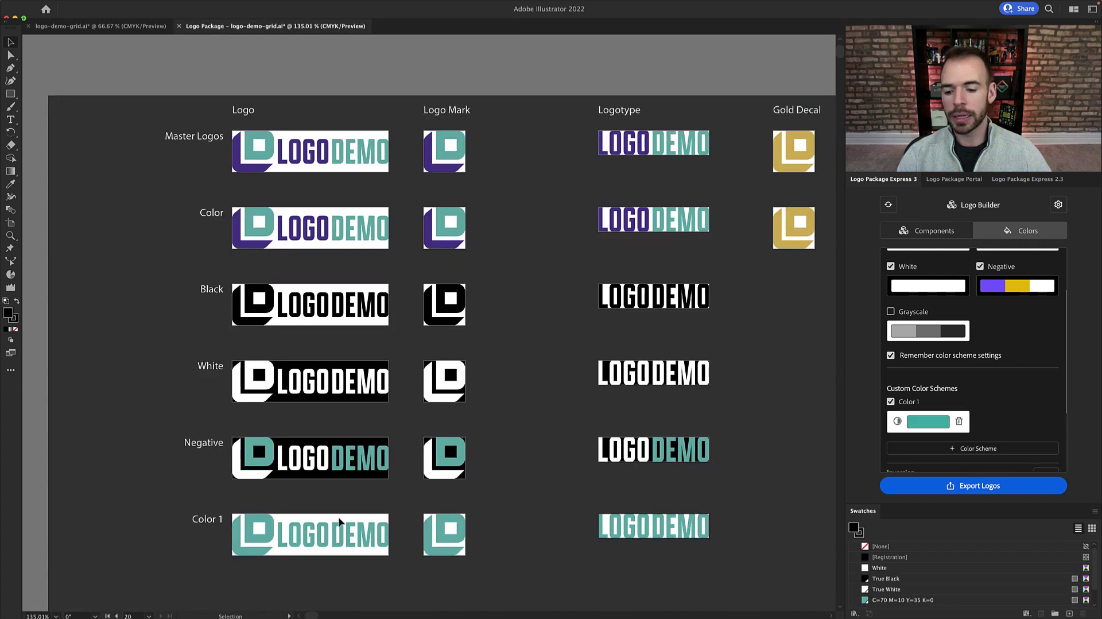
left_click(955, 232)
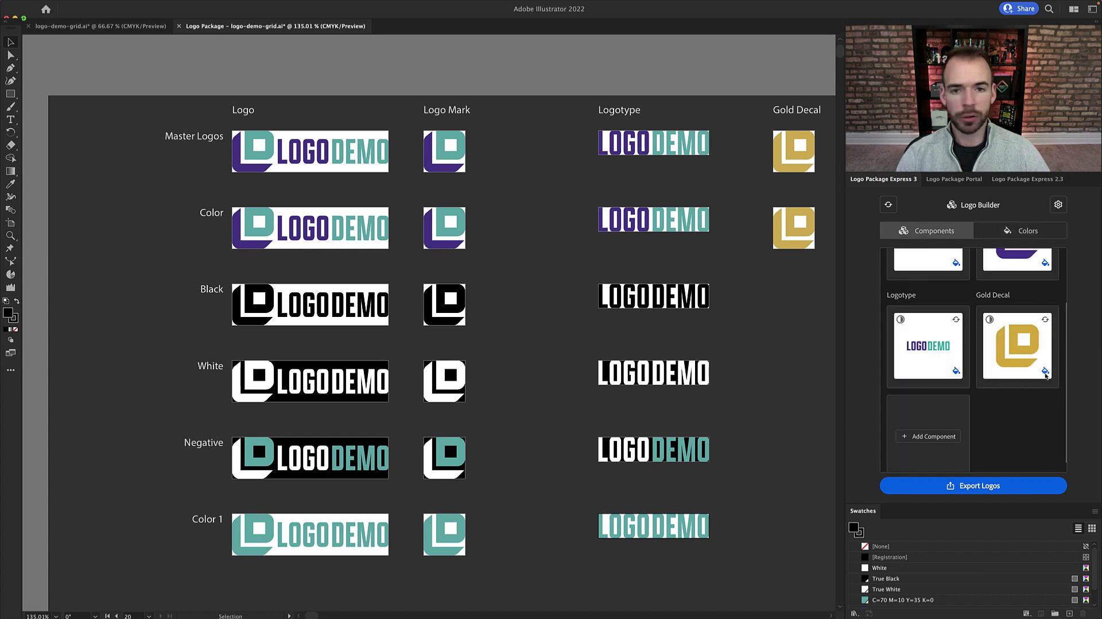
Toggle recoloring off and back on for the Logo component.
scroll(987, 409, "up", 3)
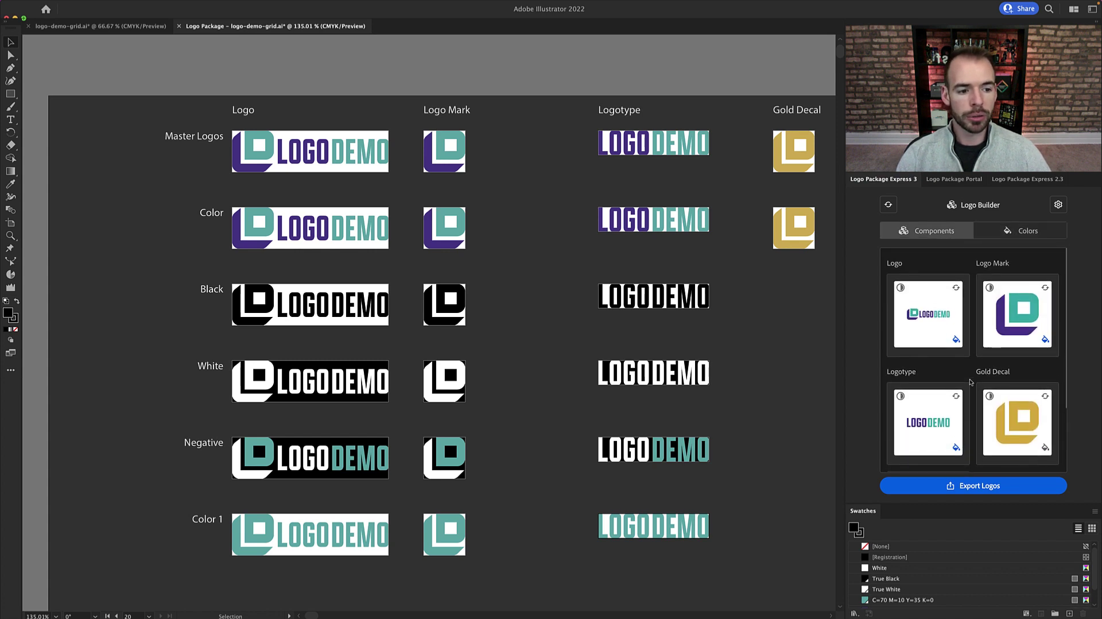
left_click(955, 341)
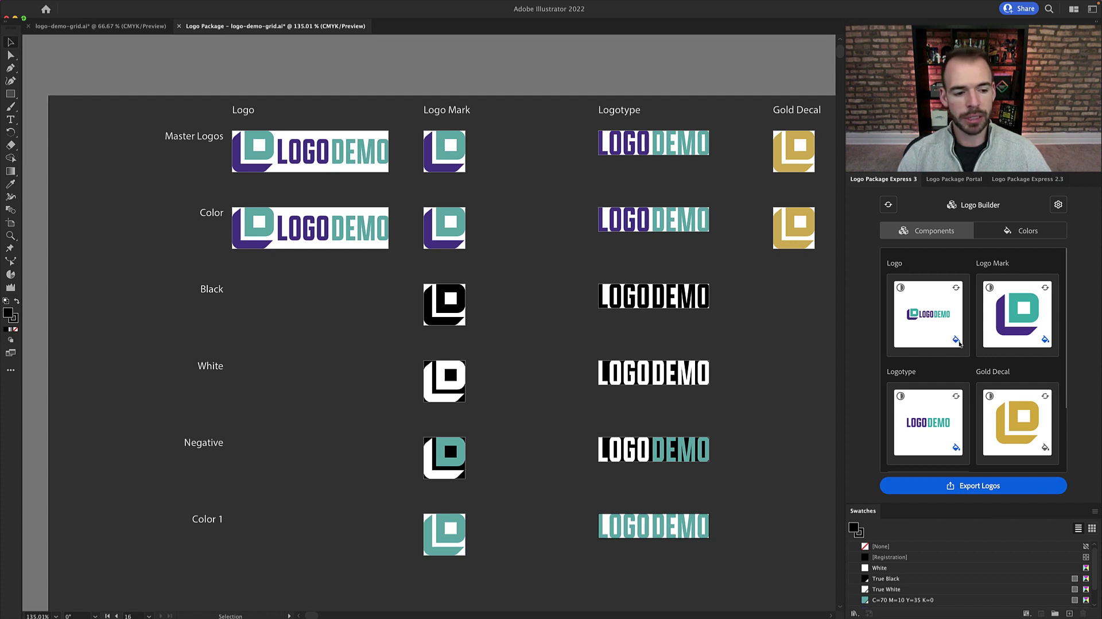
left_click(956, 341)
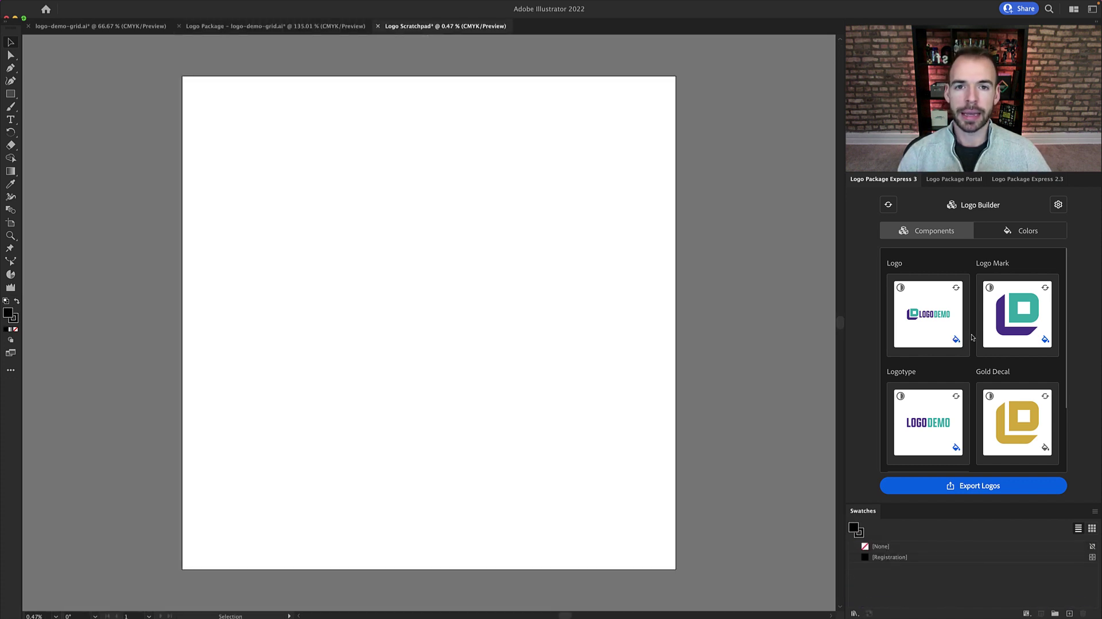